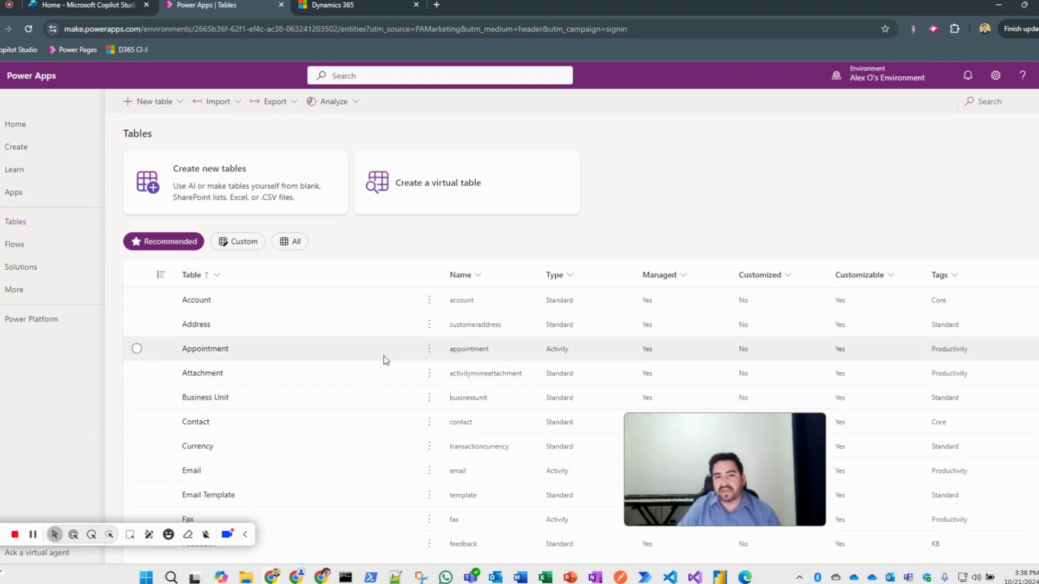
Step: Look through the list of recommended tables in the environment
{"action": "scroll", "coordinate": [376, 362], "scroll_direction": "down", "scroll_amount": 5}
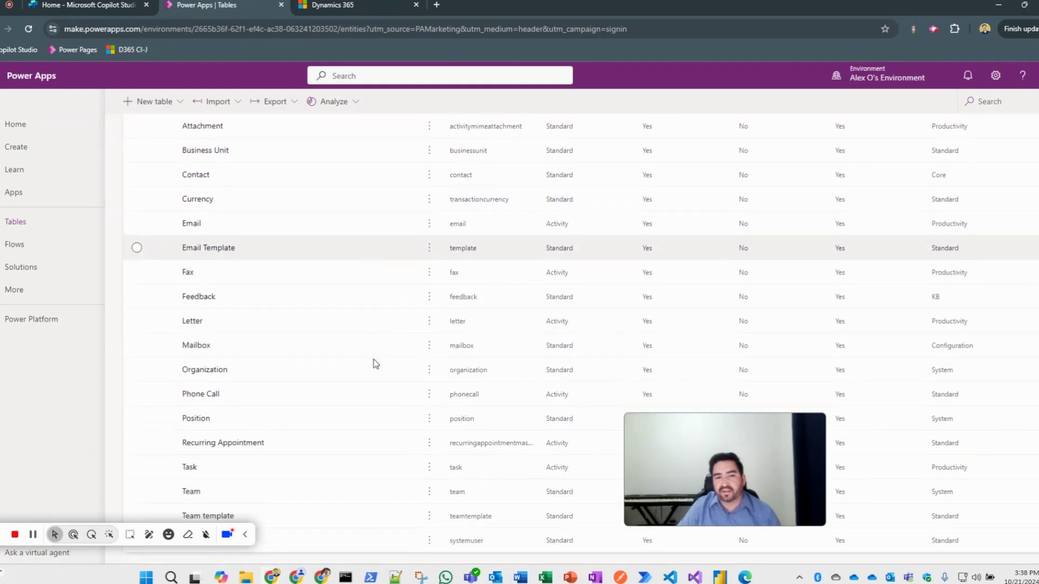
{"action": "scroll", "coordinate": [330, 381], "scroll_direction": "up", "scroll_amount": 6}
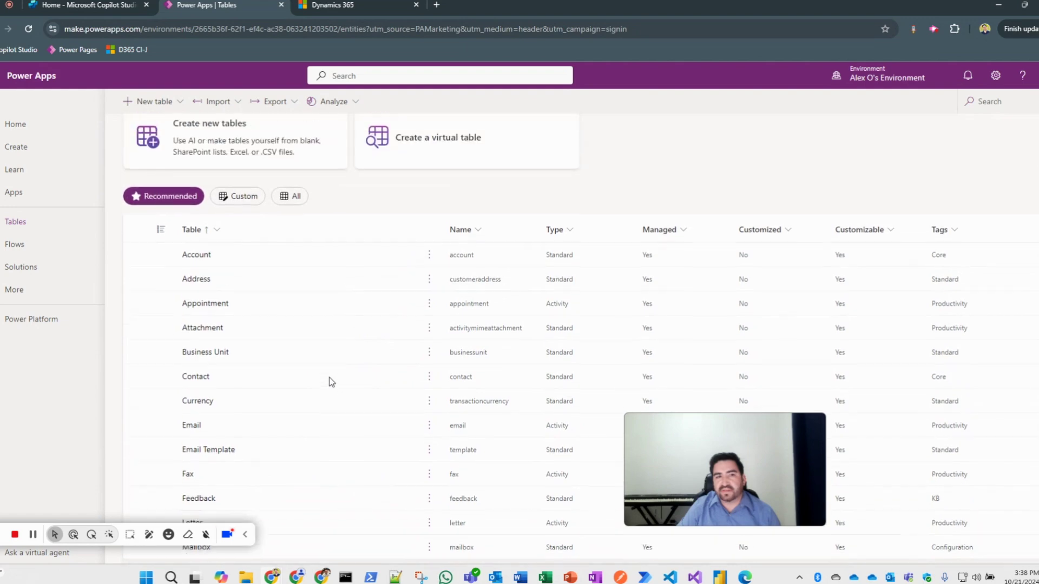
{"action": "scroll", "coordinate": [336, 361], "scroll_direction": "down", "scroll_amount": 2}
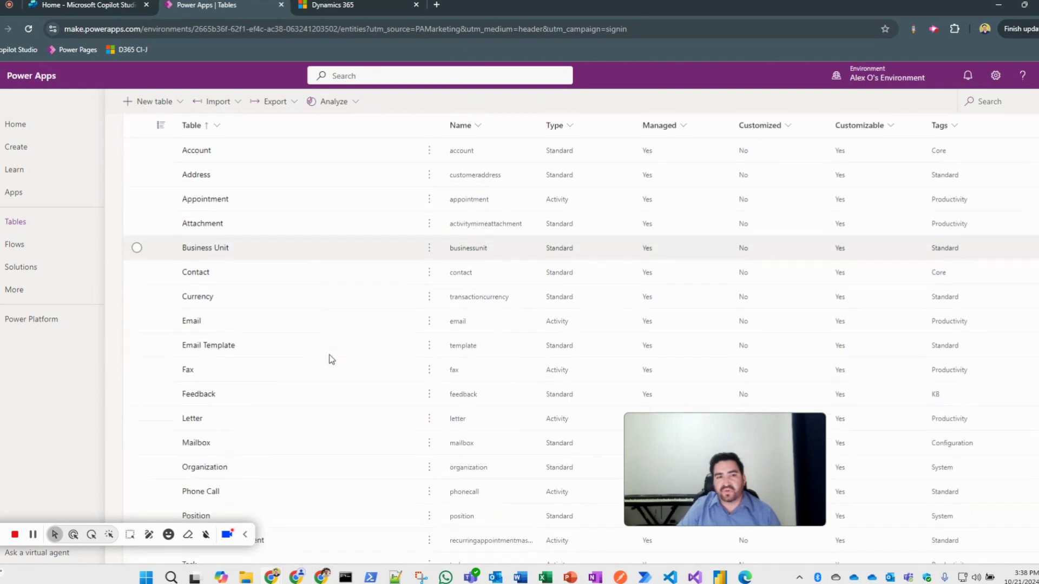
{"action": "scroll", "coordinate": [336, 360], "scroll_direction": "down", "scroll_amount": 2}
{"action": "scroll", "coordinate": [336, 360], "scroll_direction": "up", "scroll_amount": 4}
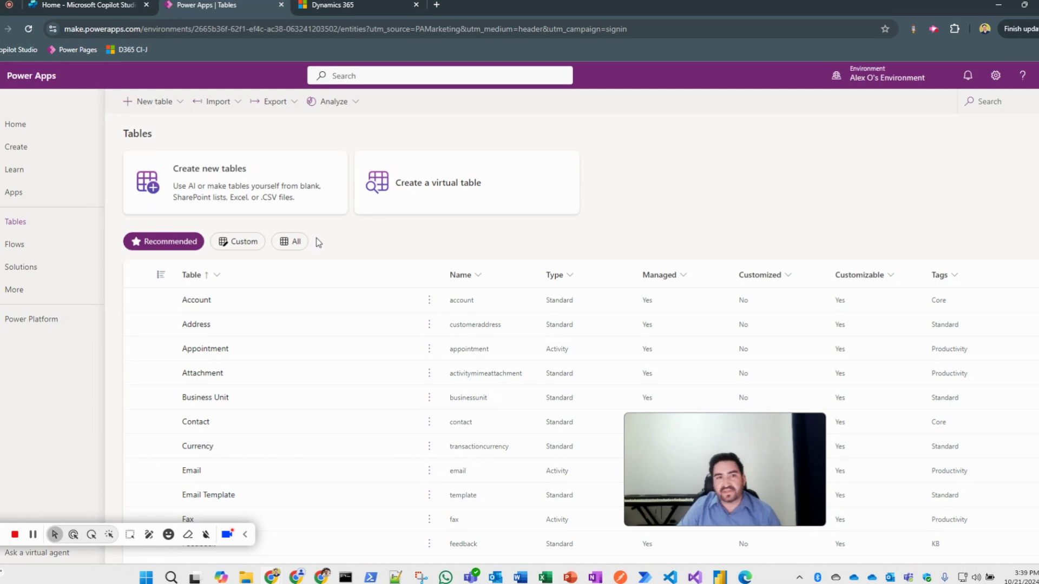
Step: Start creating new tables with the Start with Copilot option, dismissing the data setup introduction
{"action": "left_click", "coordinate": [245, 191]}
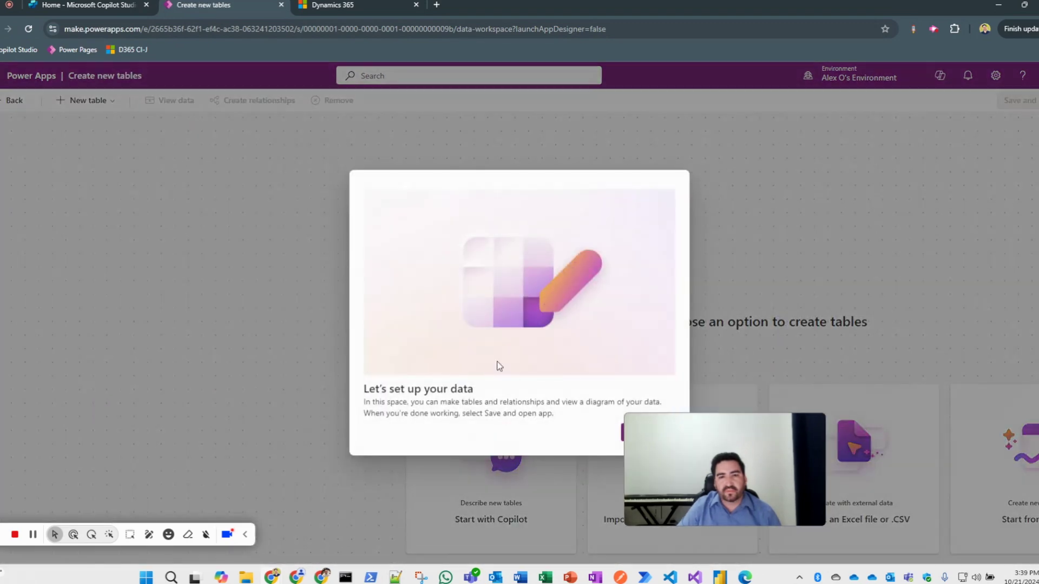
{"action": "left_click_drag", "start_coordinate": [706, 440], "coordinate": [931, 463]}
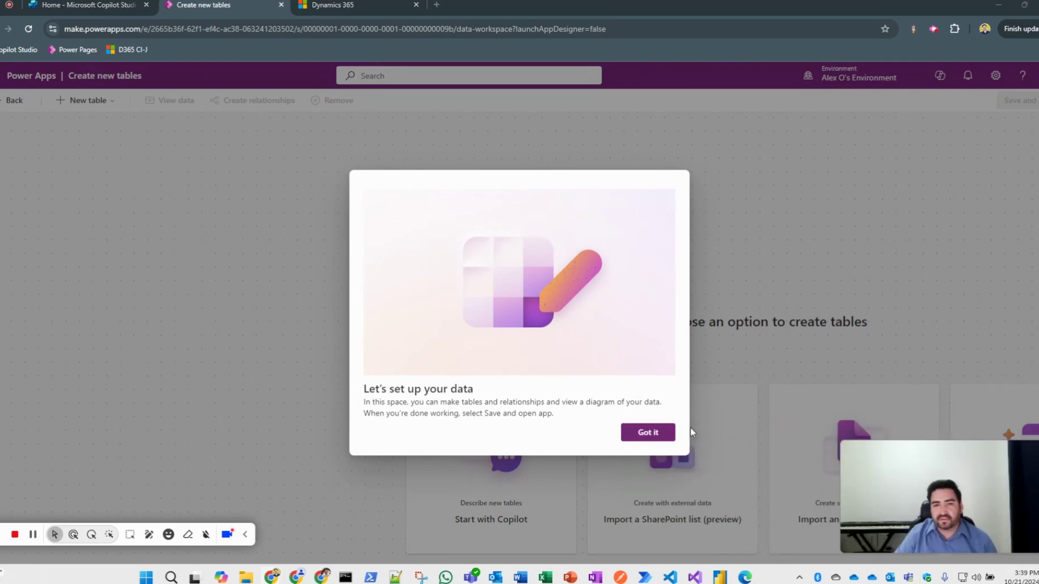
{"action": "left_click", "coordinate": [649, 433]}
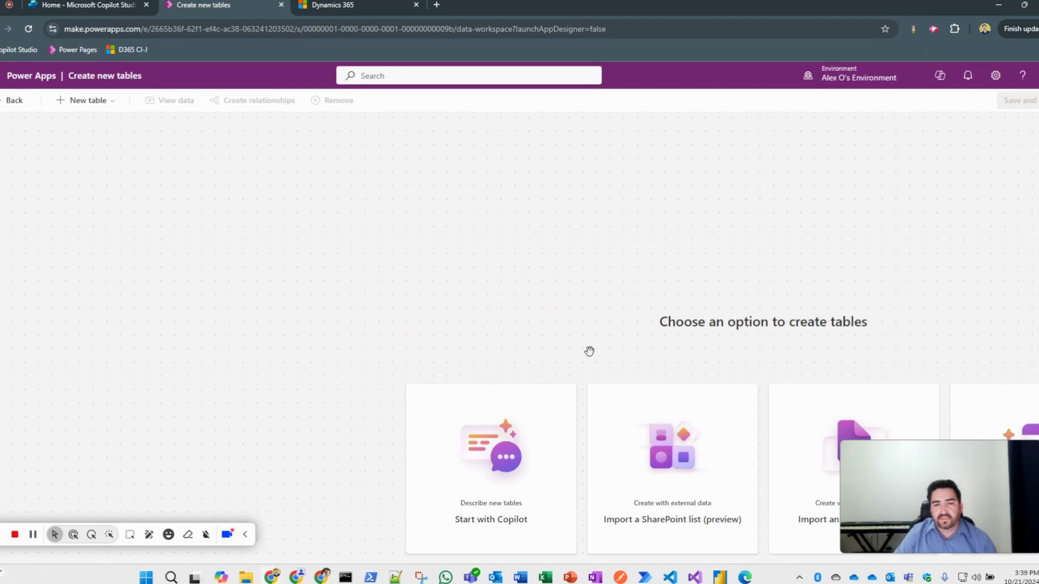
{"action": "scroll", "coordinate": [587, 355], "scroll_direction": "up", "scroll_amount": 2}
{"action": "scroll", "coordinate": [662, 351], "scroll_direction": "up", "scroll_amount": 1}
{"action": "scroll", "coordinate": [661, 350], "scroll_direction": "down", "scroll_amount": 1}
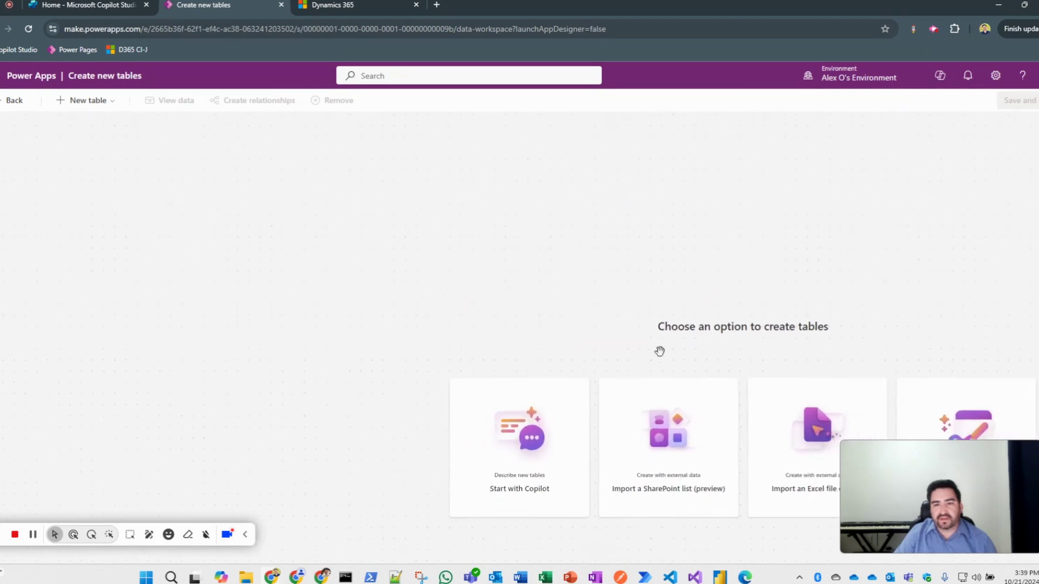
{"action": "left_click", "coordinate": [520, 489]}
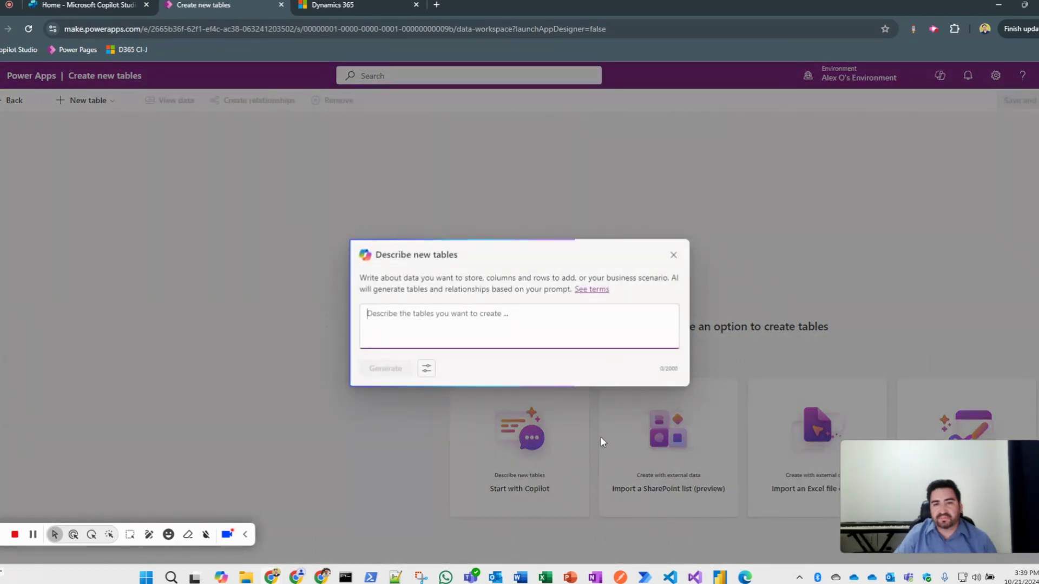
Step: Generate tables from the description "Please create a replica of the Dynamics 365 Case table"
{"action": "left_click_drag", "start_coordinate": [903, 466], "coordinate": [910, 242]}
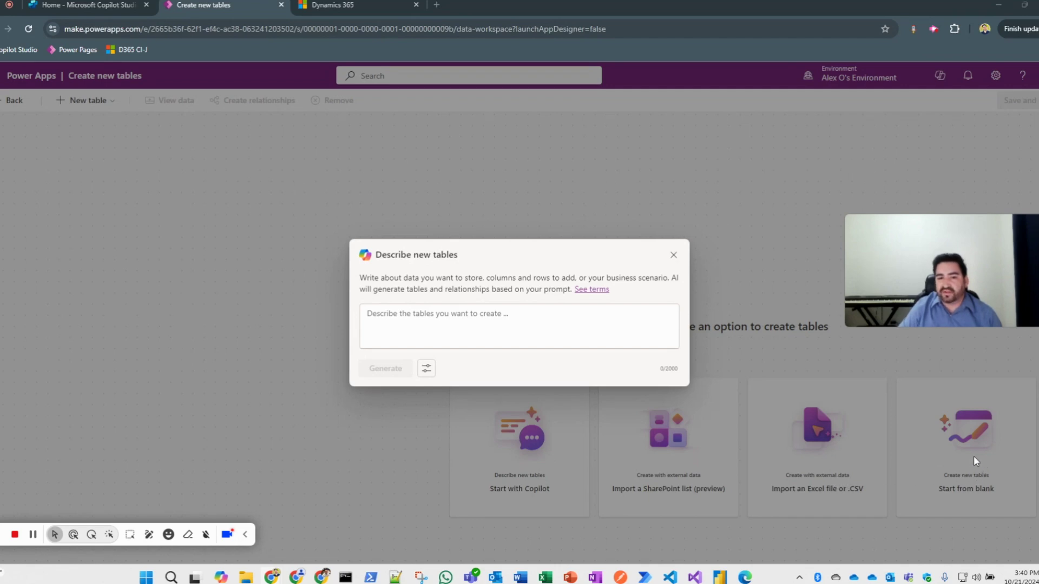
{"action": "left_click", "coordinate": [476, 316]}
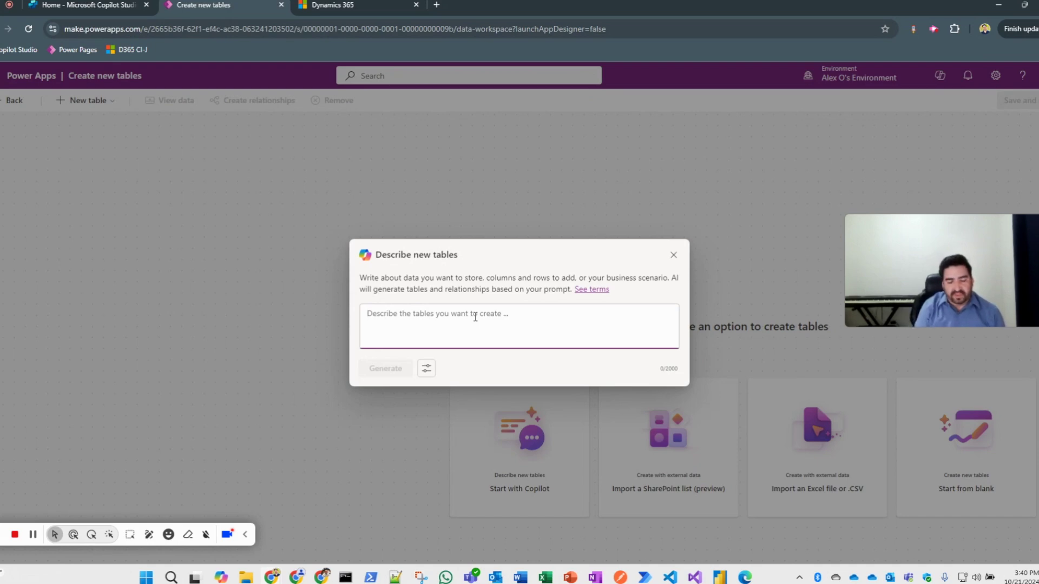
{"action": "type", "text": "Please create a replica"}
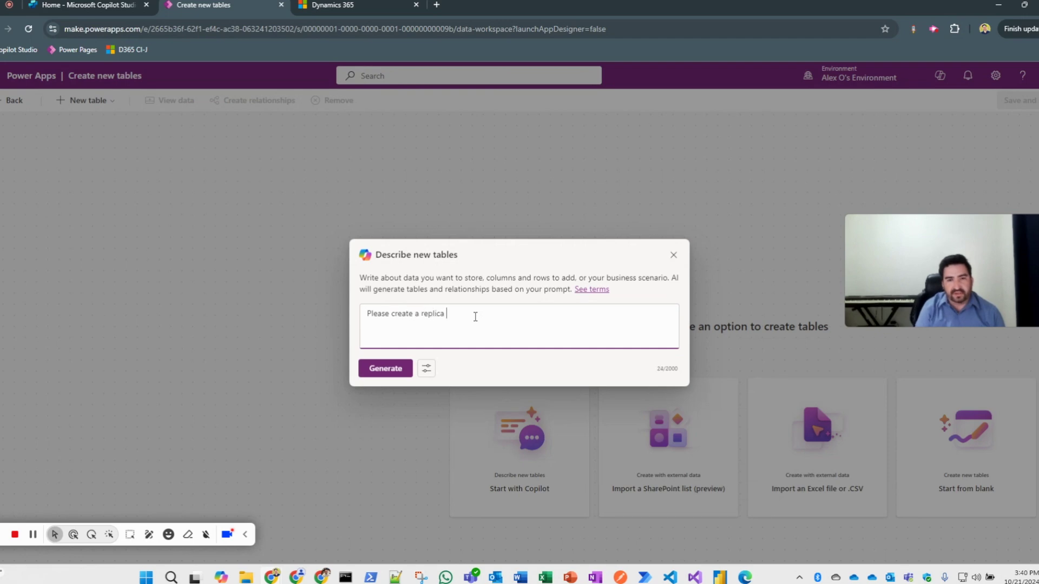
{"action": "type", "text": " of the "}
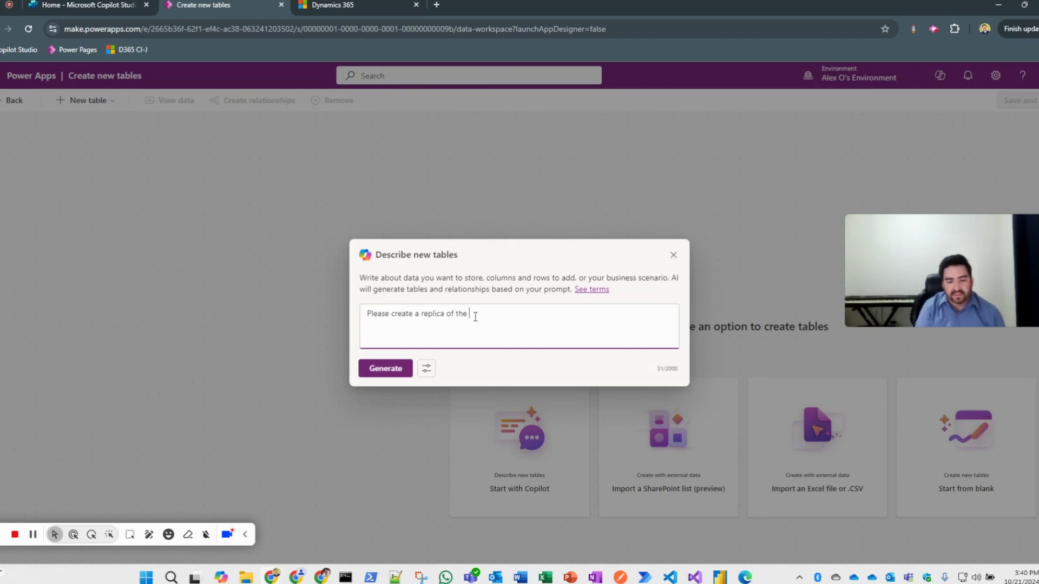
{"action": "type", "text": "Dynamics 365 Case table"}
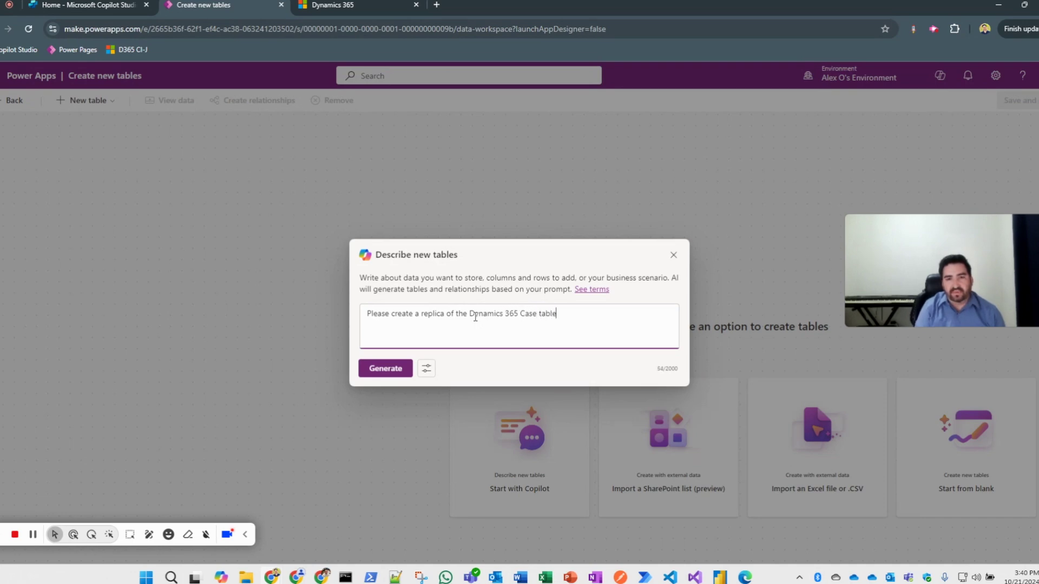
{"action": "left_click", "coordinate": [399, 370]}
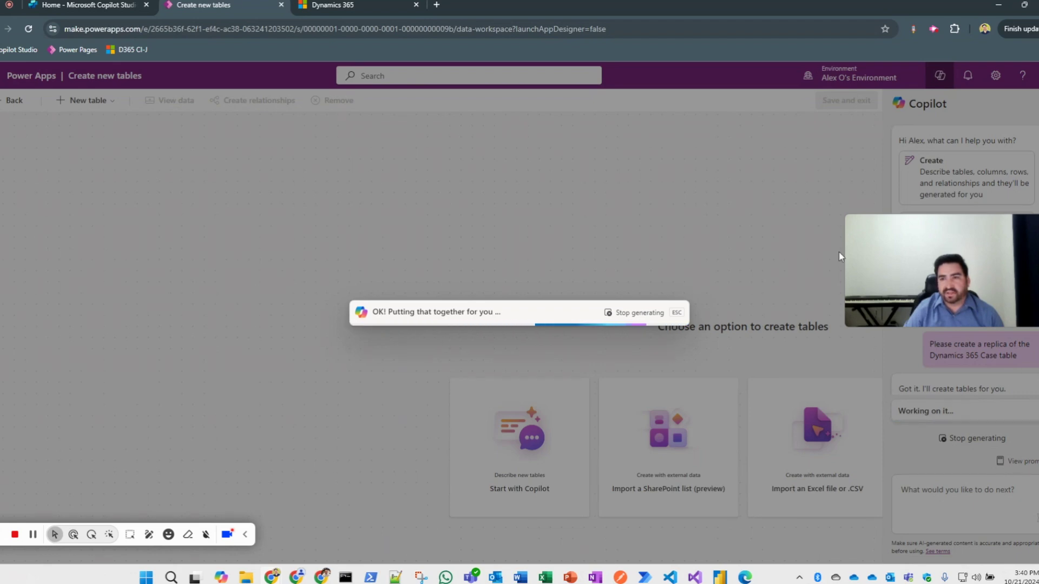
Step: View the data of the generated Case table, choosing not to leave and discard the tables
{"action": "left_click_drag", "start_coordinate": [885, 238], "coordinate": [708, 463]}
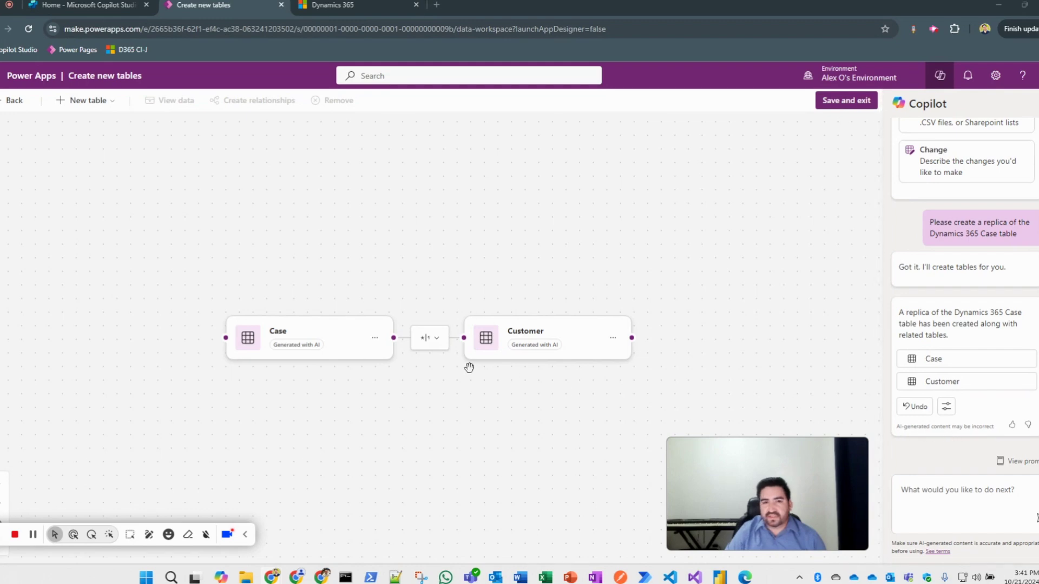
{"action": "left_click", "coordinate": [323, 337]}
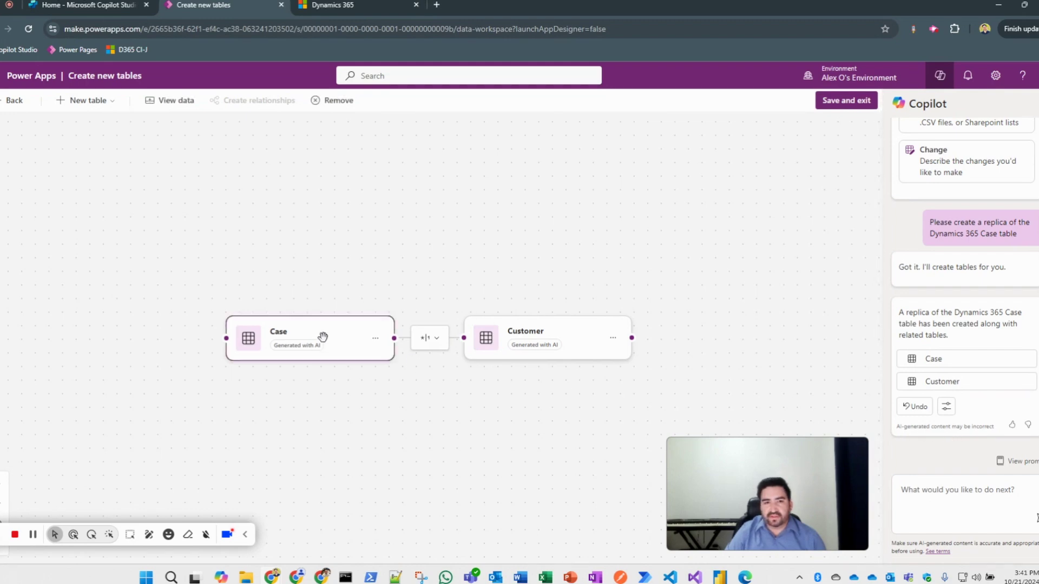
{"action": "left_click", "coordinate": [375, 339]}
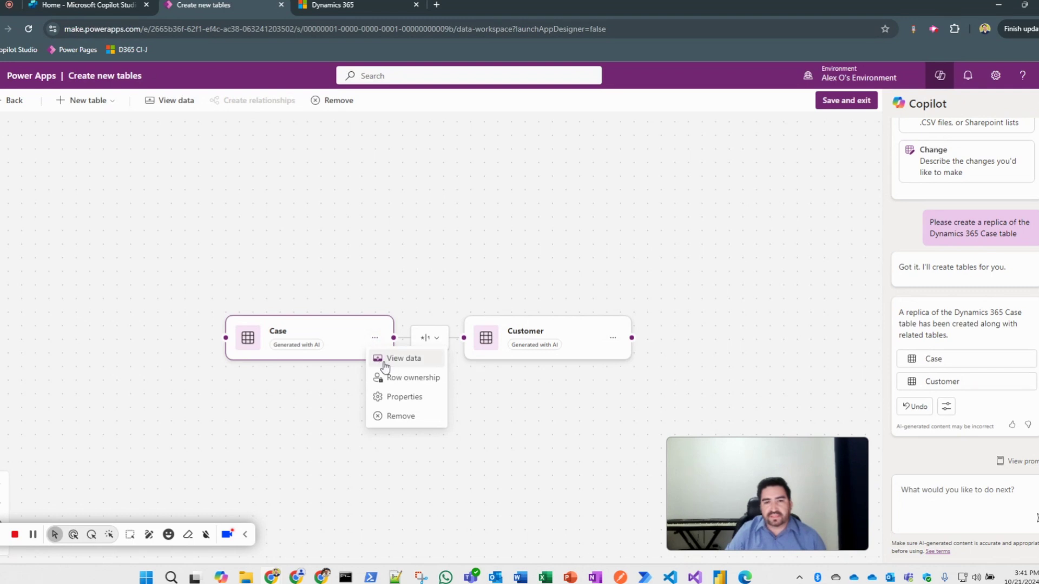
{"action": "left_click", "coordinate": [385, 365]}
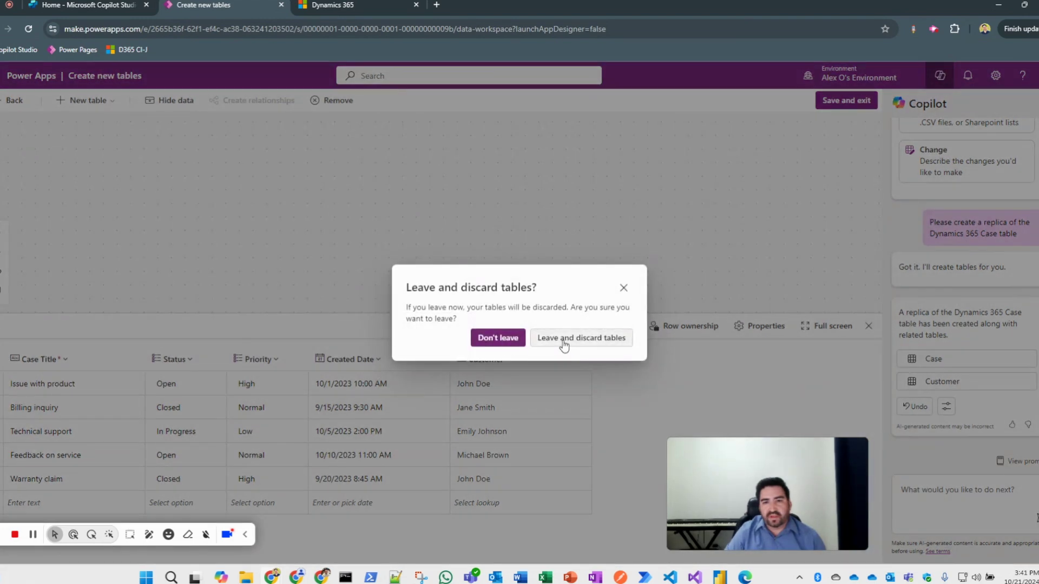
{"action": "left_click", "coordinate": [513, 340]}
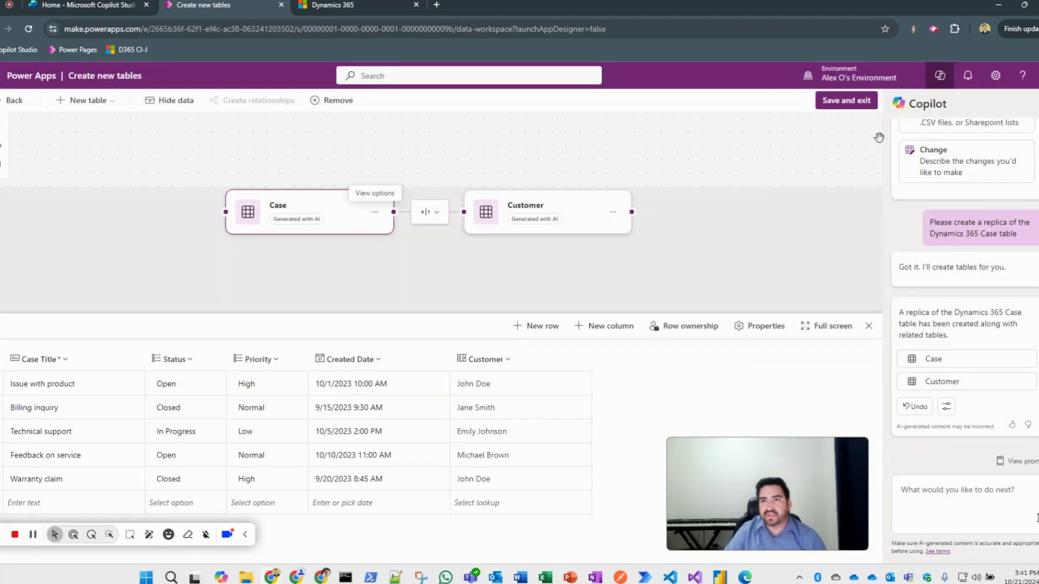
Step: Save the generated Case and Customer tables and exit, turning on "Don't ask me again" for the confirmation
{"action": "left_click", "coordinate": [848, 101]}
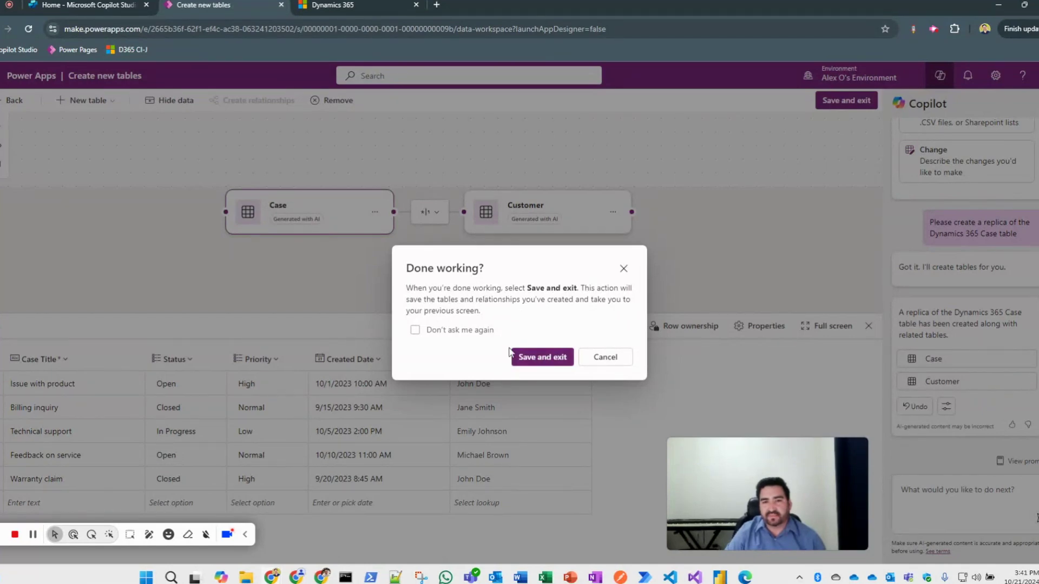
{"action": "left_click", "coordinate": [440, 334]}
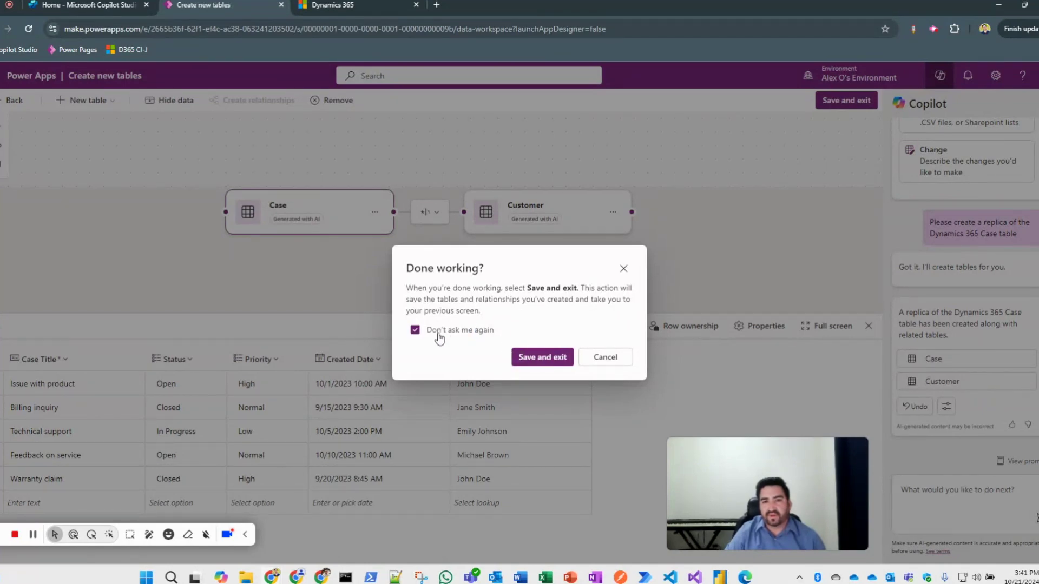
{"action": "left_click", "coordinate": [543, 358]}
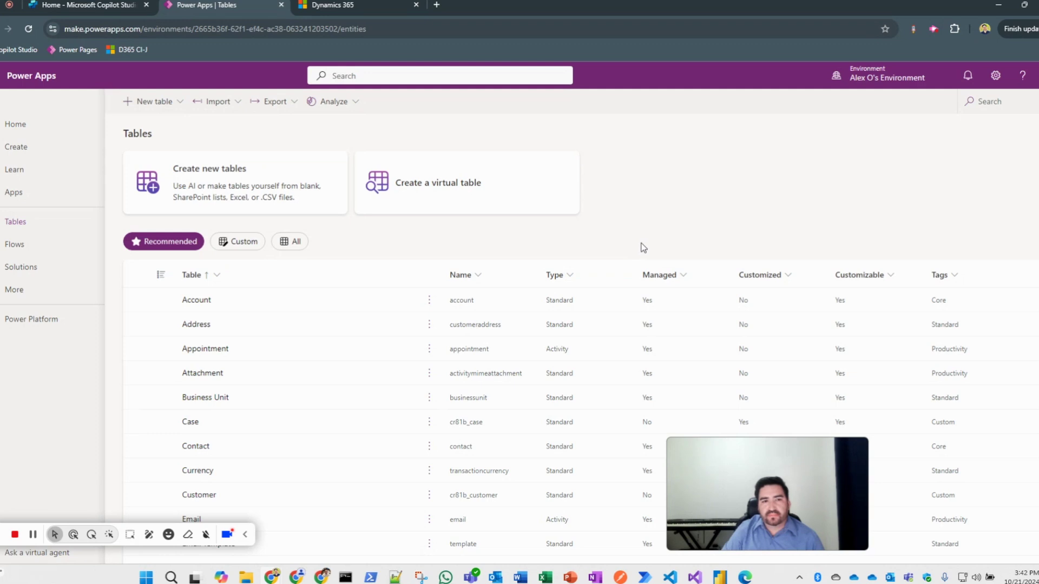
Step: Open the new custom Case table from the list of tables
{"action": "scroll", "coordinate": [637, 246], "scroll_direction": "down", "scroll_amount": 2}
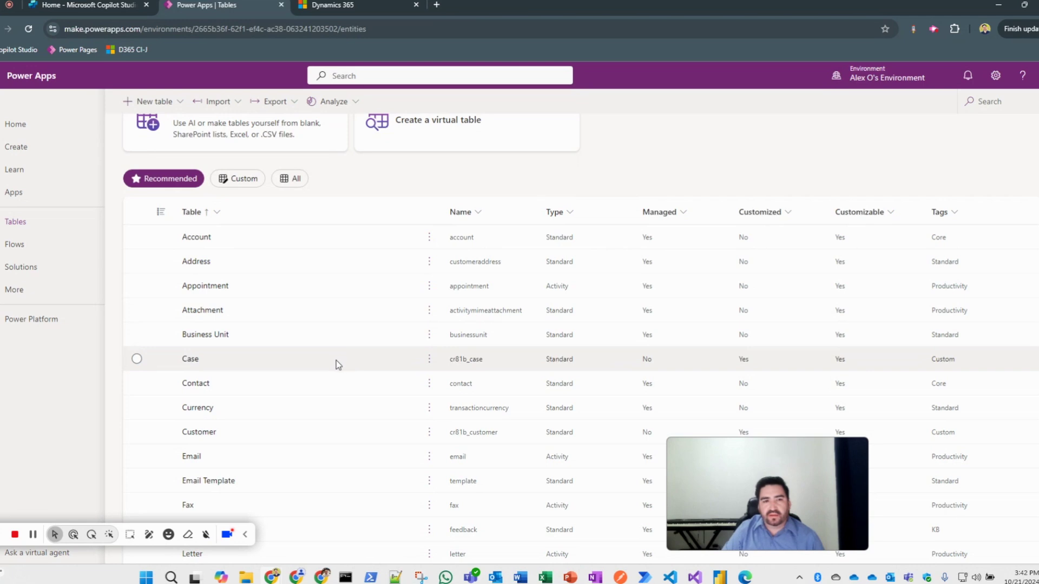
{"action": "left_click", "coordinate": [191, 362]}
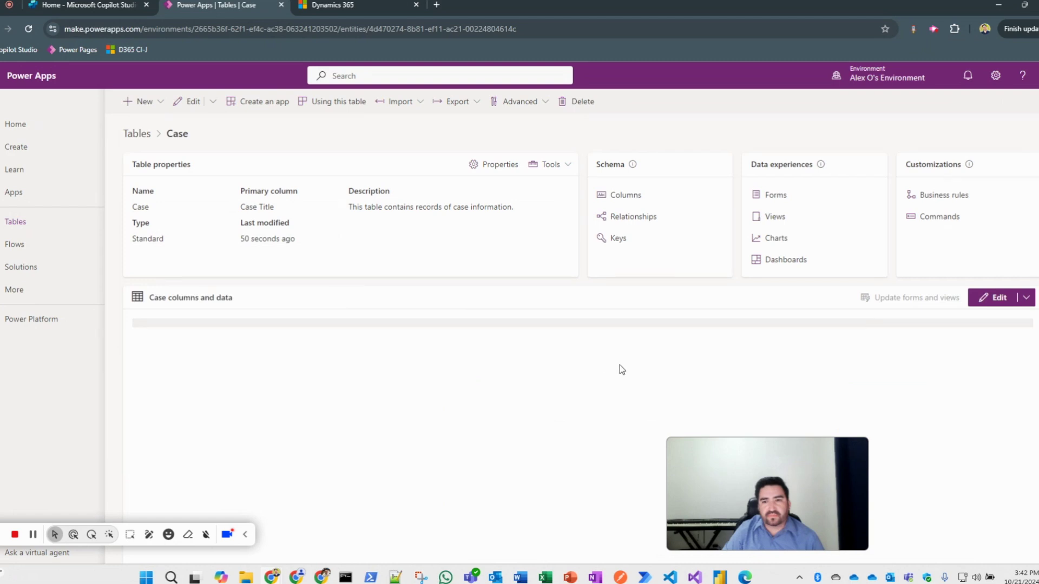
{"action": "left_click_drag", "start_coordinate": [725, 455], "coordinate": [875, 459]}
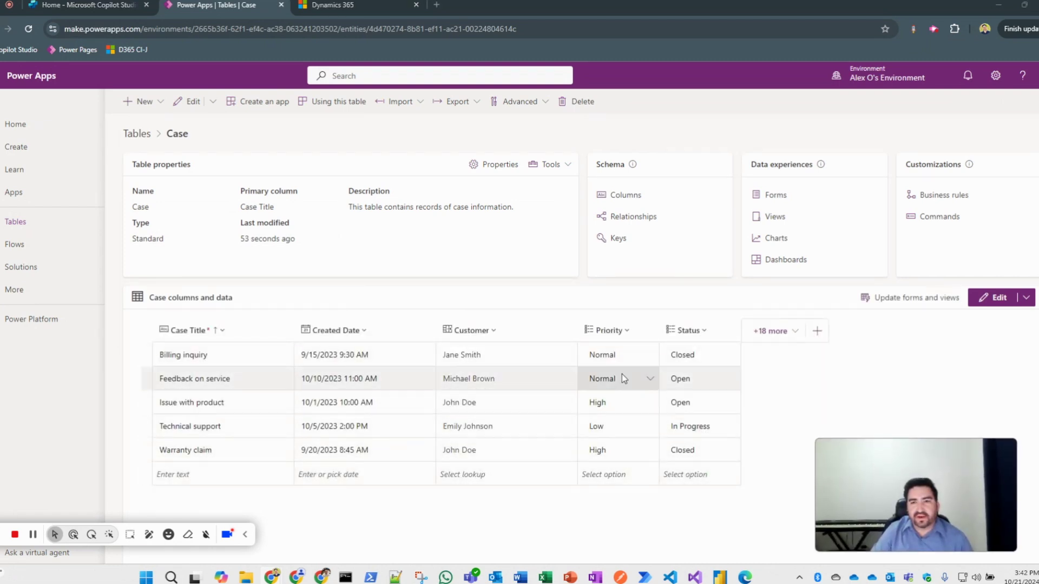
Step: Examine the list of additional existing columns of the Case table and close it without saving
{"action": "left_click", "coordinate": [791, 337]}
{"action": "left_click_drag", "start_coordinate": [865, 456], "coordinate": [582, 509]}
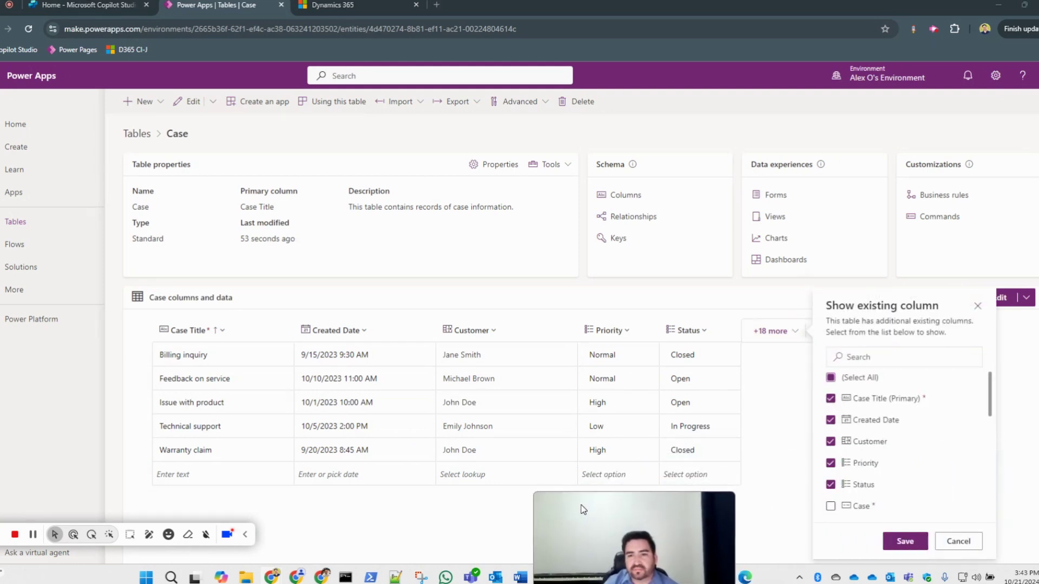
{"action": "mouse_move", "coordinate": [989, 399]}
{"action": "left_mouse_down"}
{"action": "mouse_move", "coordinate": [993, 489]}
{"action": "mouse_move", "coordinate": [993, 383]}
{"action": "left_mouse_up"}
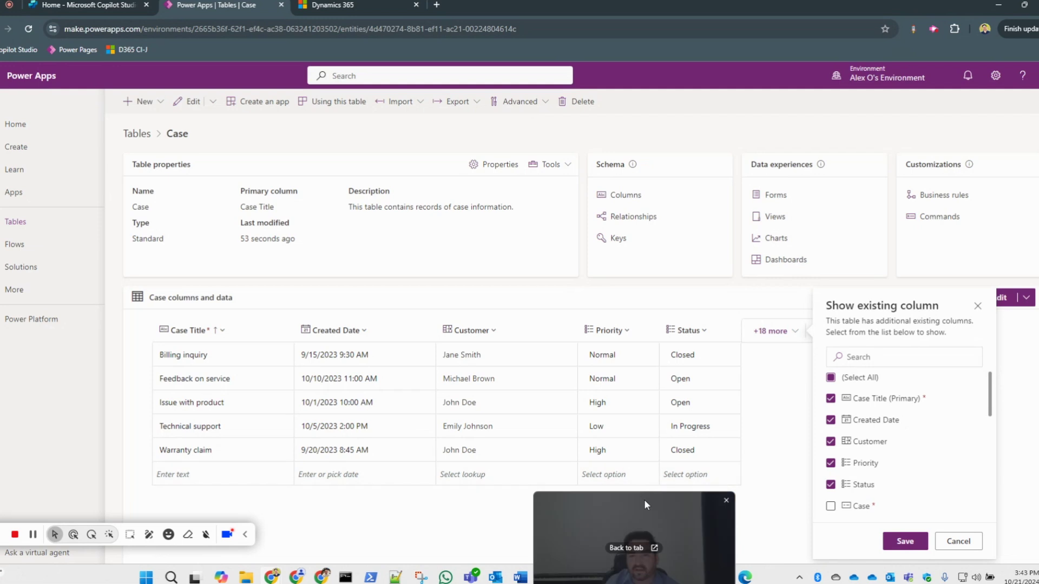
{"action": "left_click", "coordinate": [953, 541]}
{"action": "left_click_drag", "start_coordinate": [677, 507], "coordinate": [930, 400]}
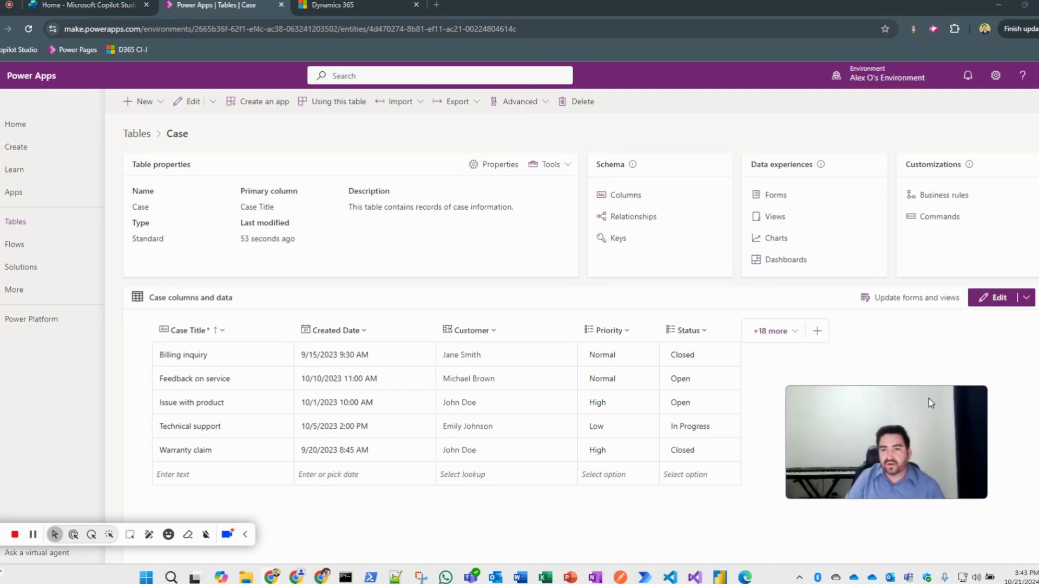